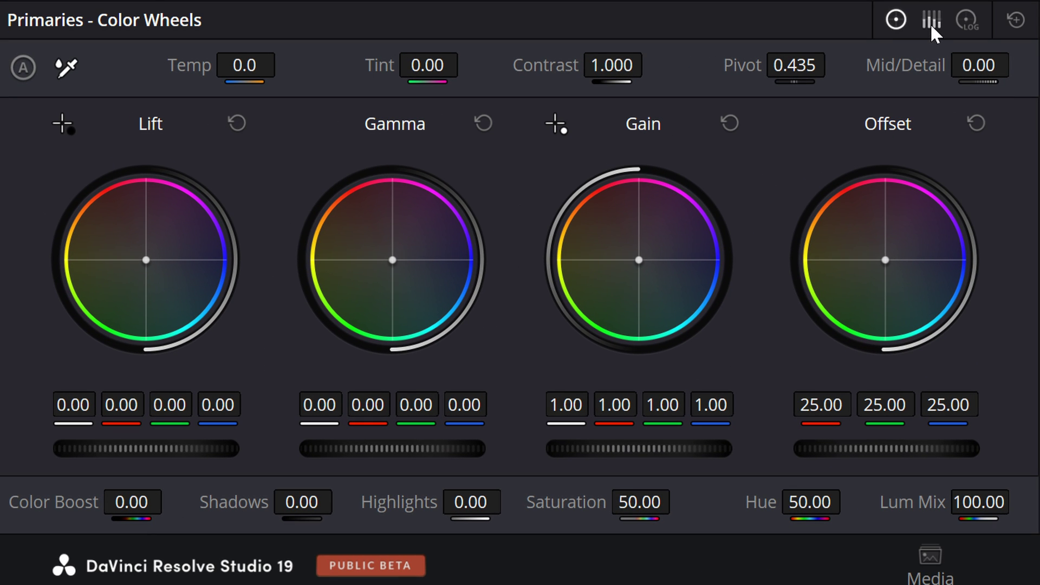
- Change the Primaries panel mode from Color Bars to Log Wheels
left_click(931, 22)
left_click(968, 22)
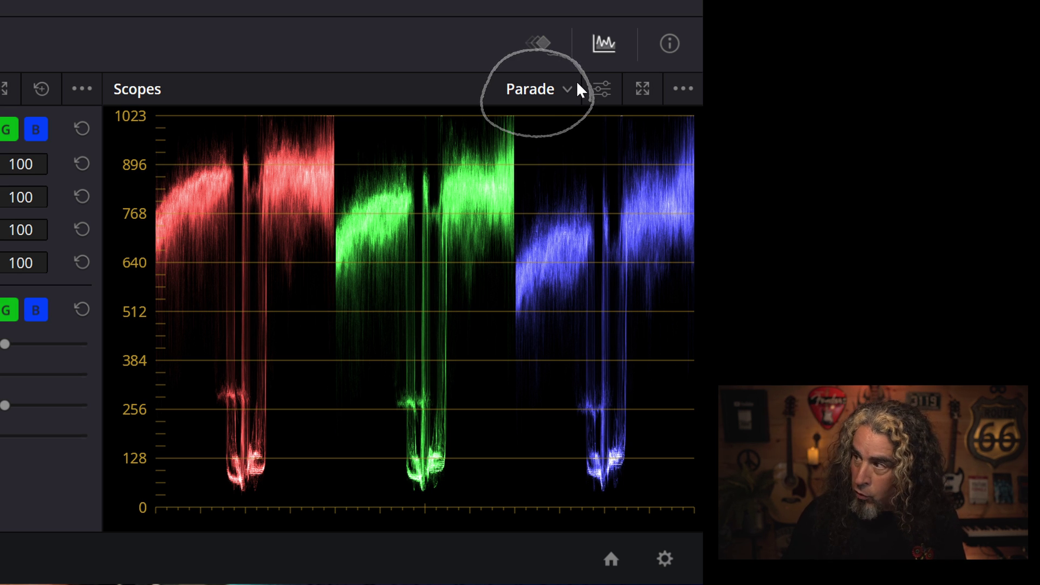
left_click(575, 87)
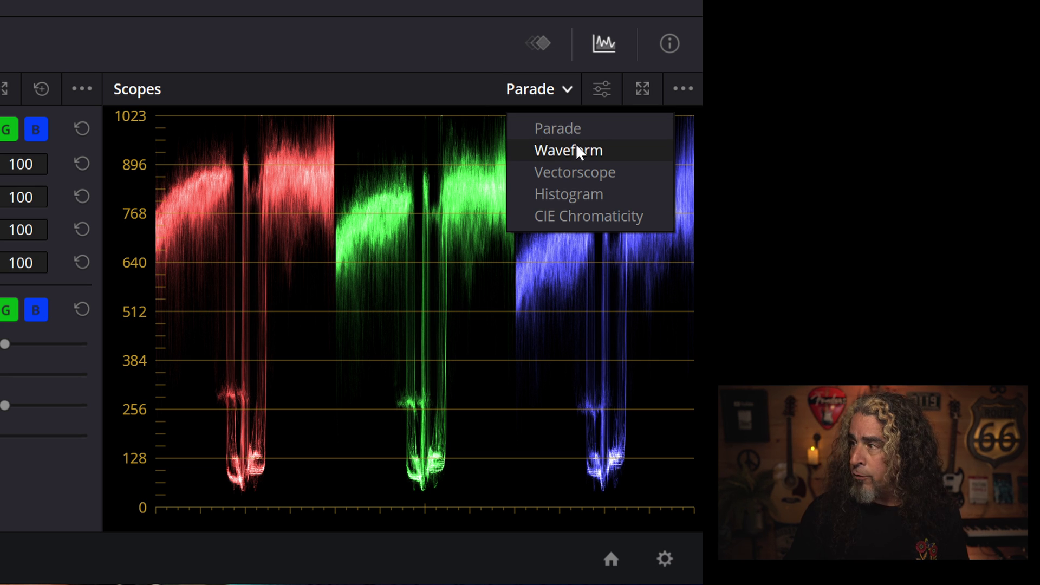
left_click(575, 145)
left_click(575, 89)
left_click(617, 166)
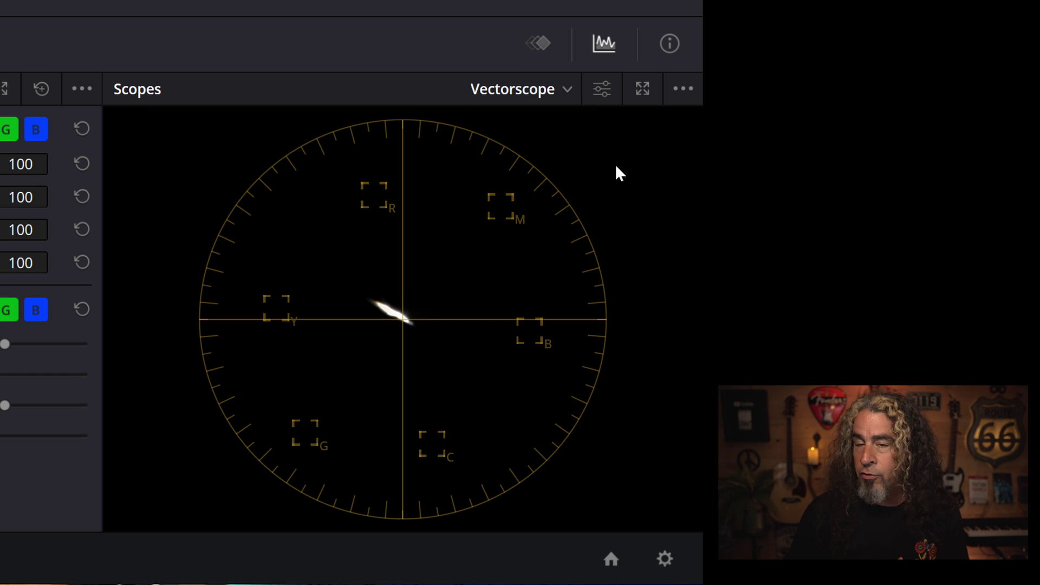
left_click(542, 99)
left_click(567, 200)
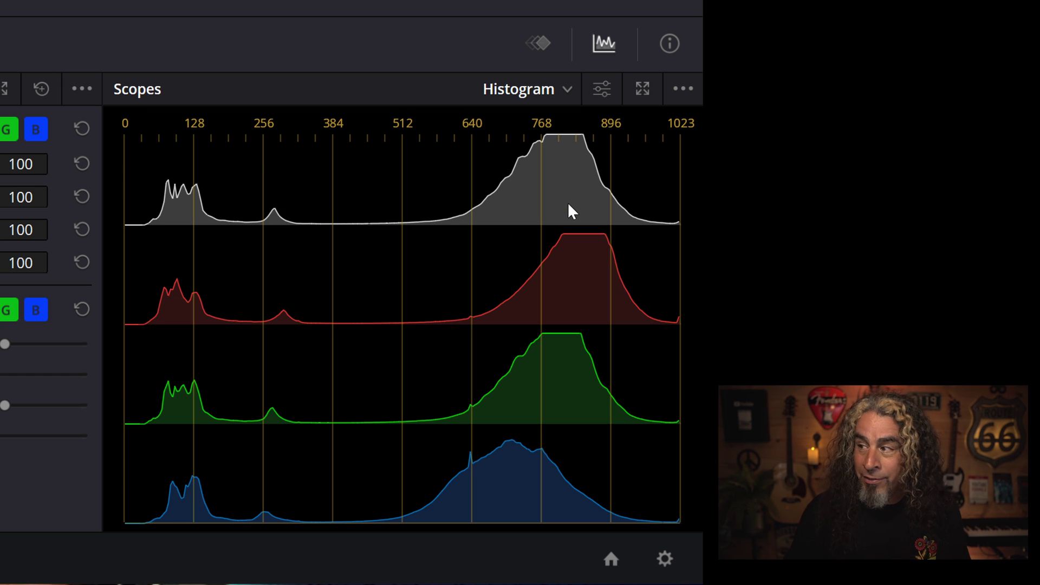
left_click(550, 89)
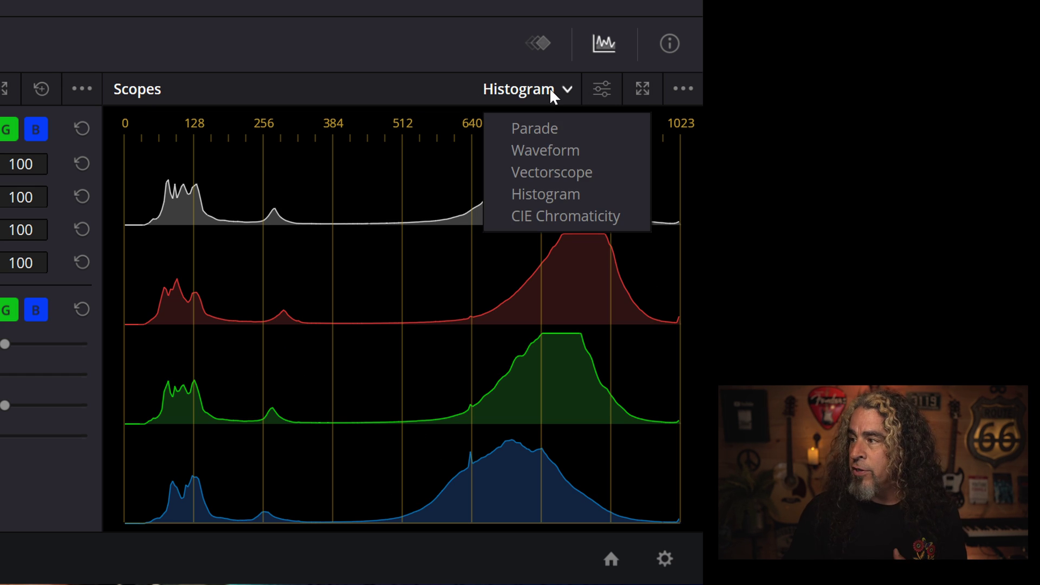
left_click(572, 215)
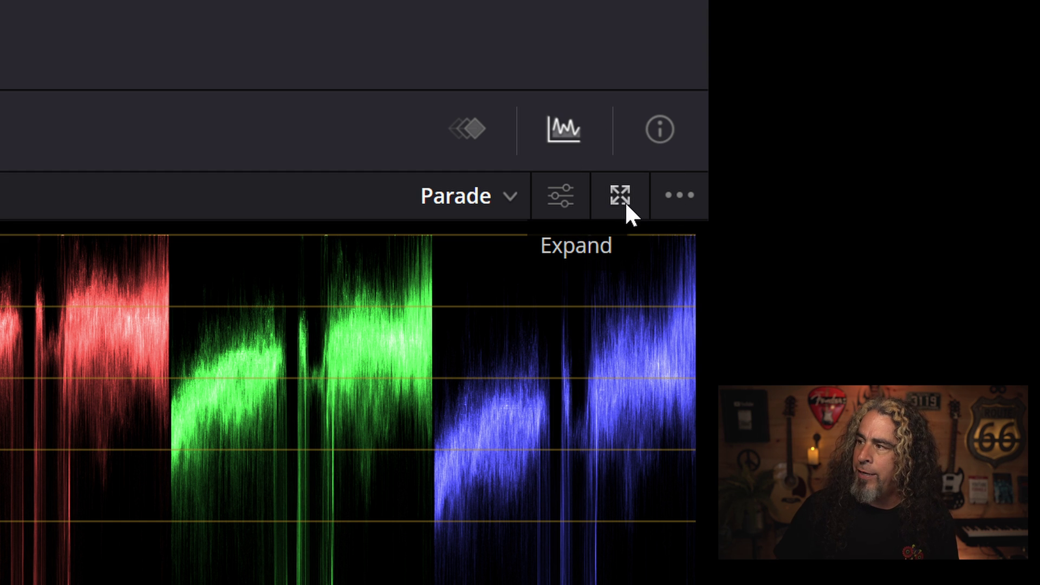
left_click(627, 204)
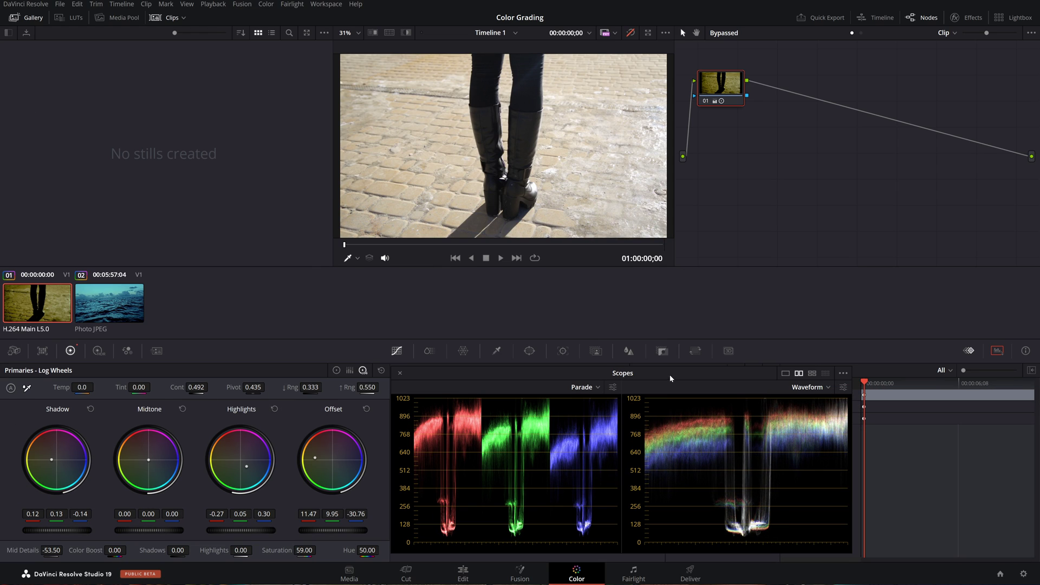
- Float the Scopes in their own window over the viewer, showing only the Parade
left_click_drag(671, 378, 439, 125)
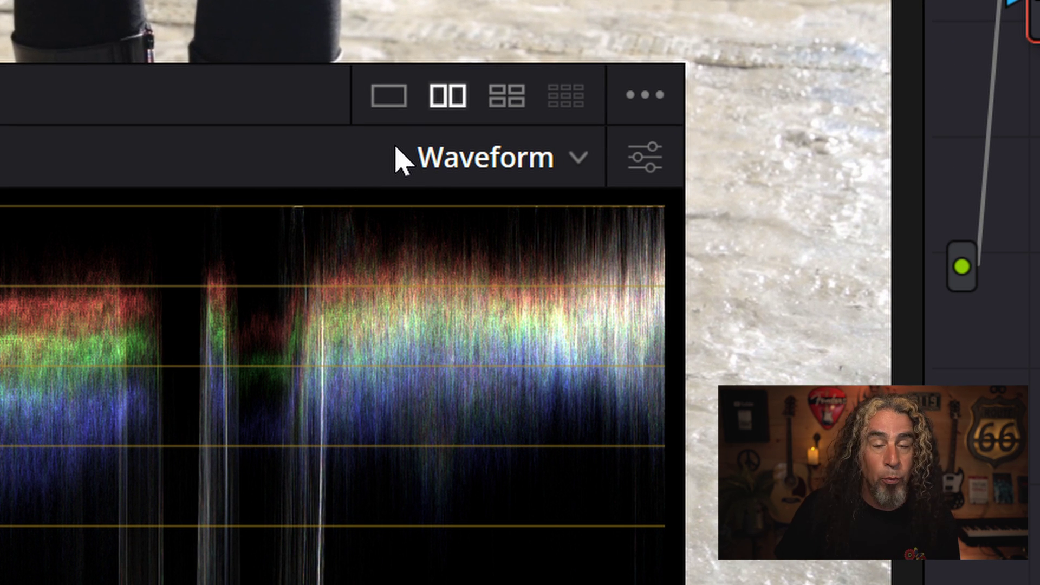
left_click(390, 100)
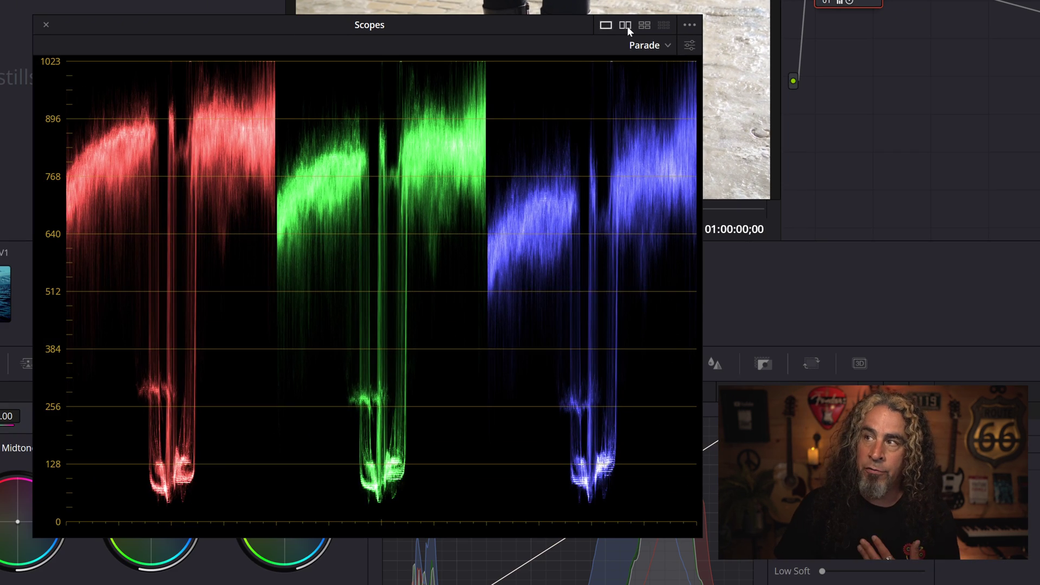
- Go from dual to quad view and enlarge the floating Scopes window
left_click(627, 26)
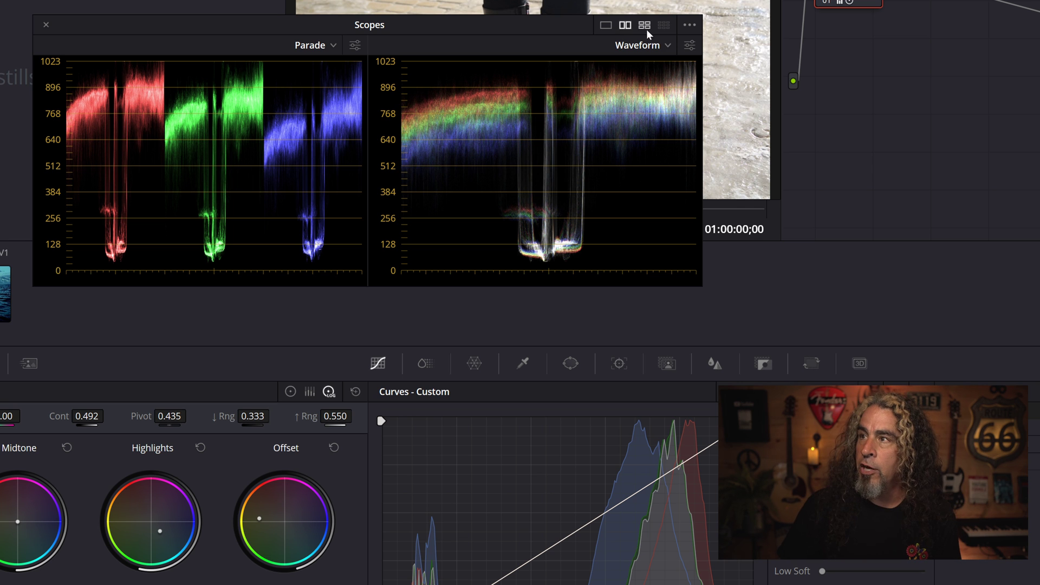
left_click(644, 26)
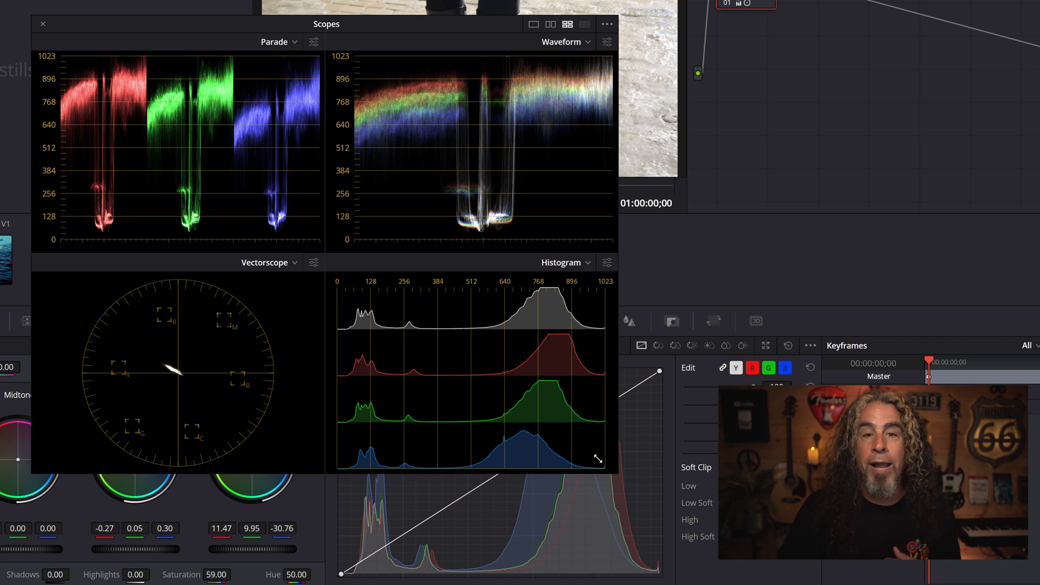
left_click_drag(598, 459, 741, 567)
- Reposition and resize the Scopes window, try the nine-scope layout, then settle on one large Parade
left_click_drag(317, 23, 375, 58)
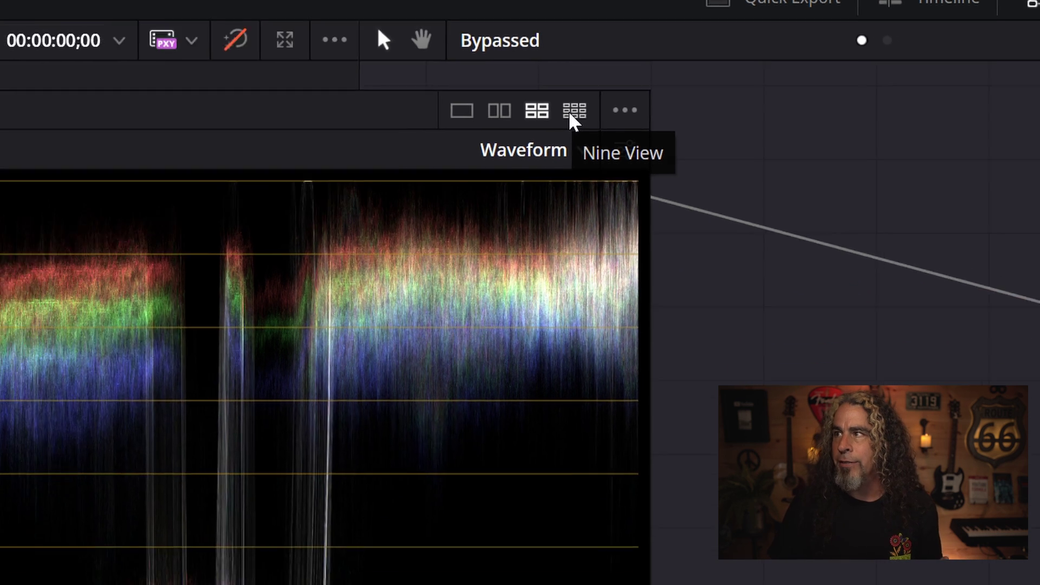
left_click(479, 175)
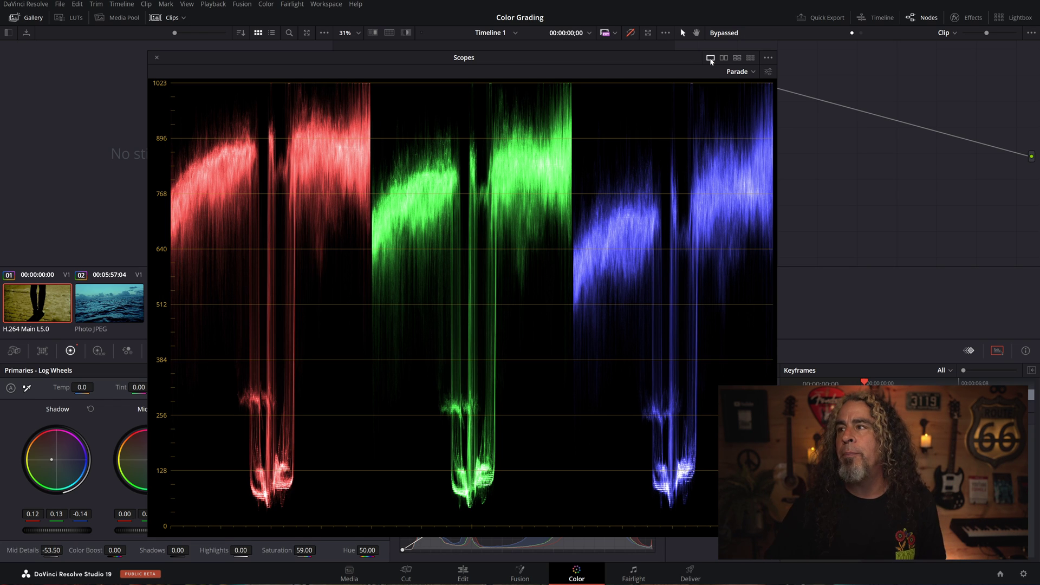
left_click_drag(773, 375, 621, 399)
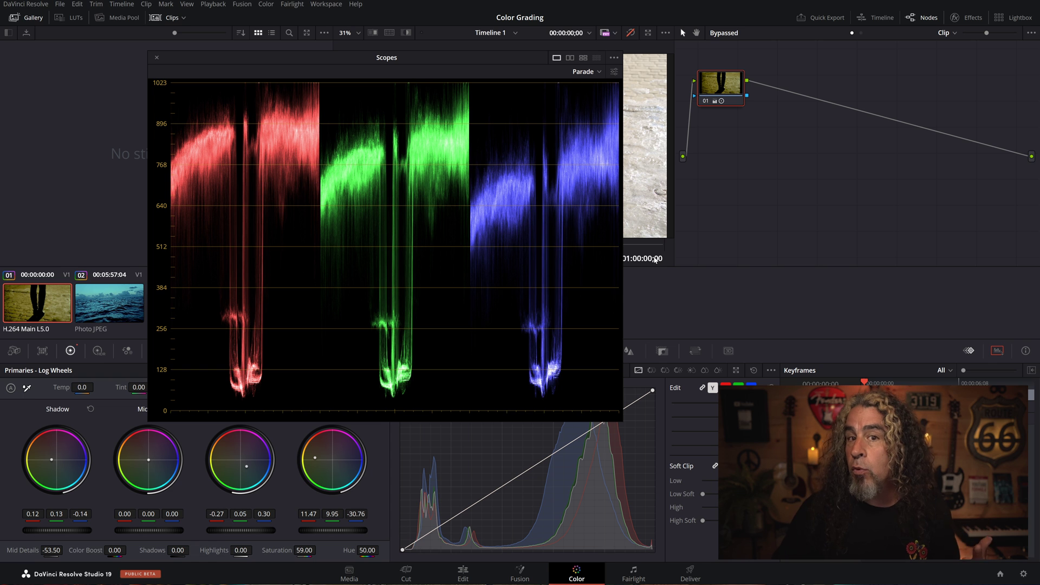
left_click_drag(621, 419, 282, 202)
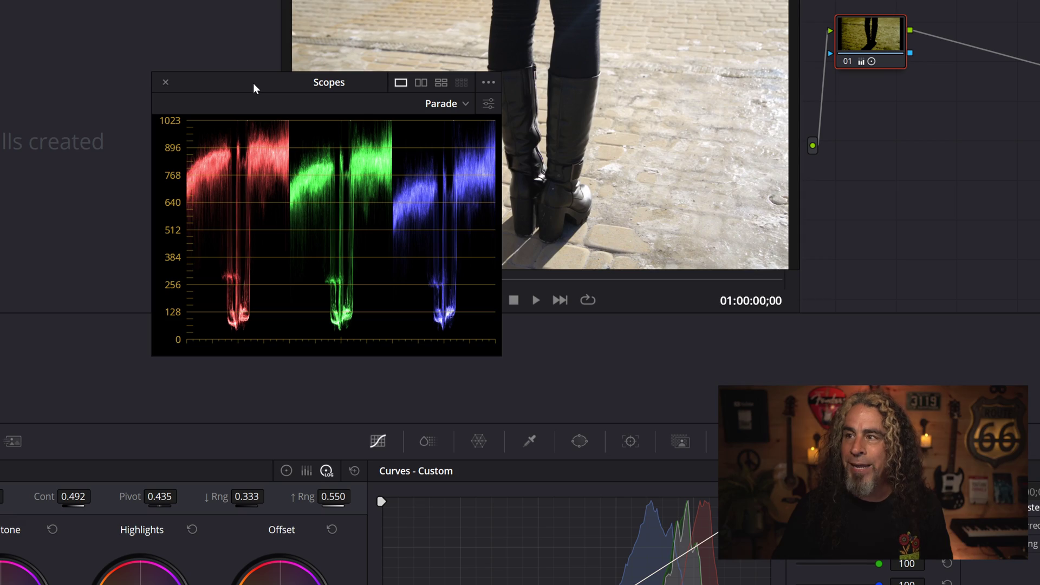
left_click_drag(548, 385, 894, 582)
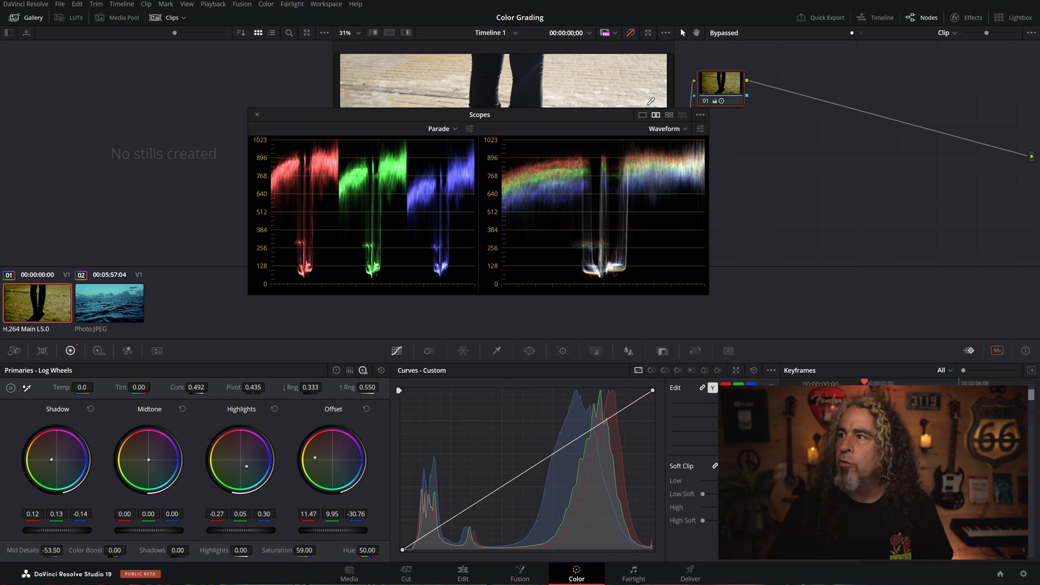
left_click(642, 115)
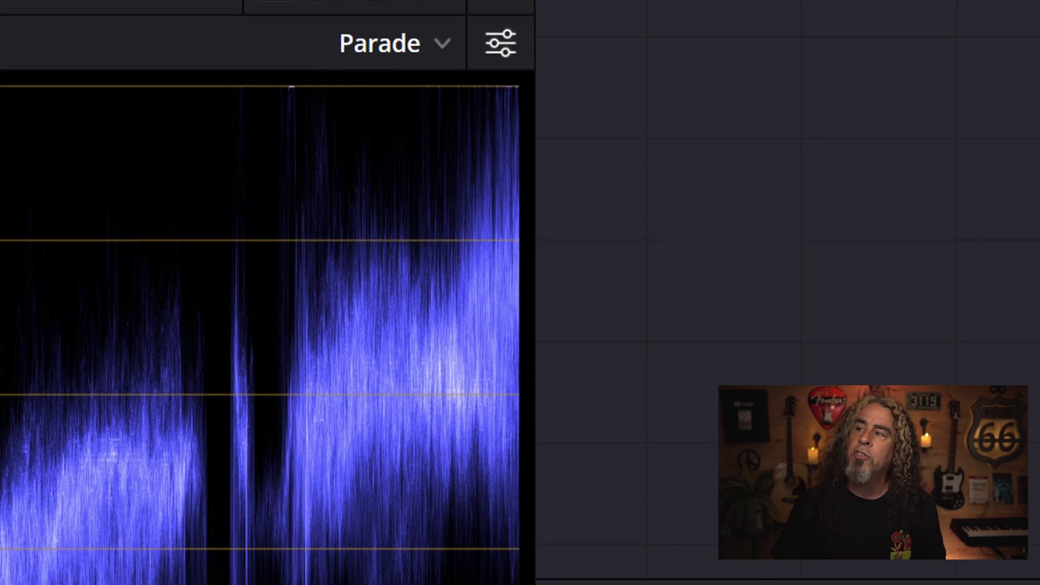
- Open the Parade's display settings and compare the YRGB and YCbCr channel modes
left_click(508, 148)
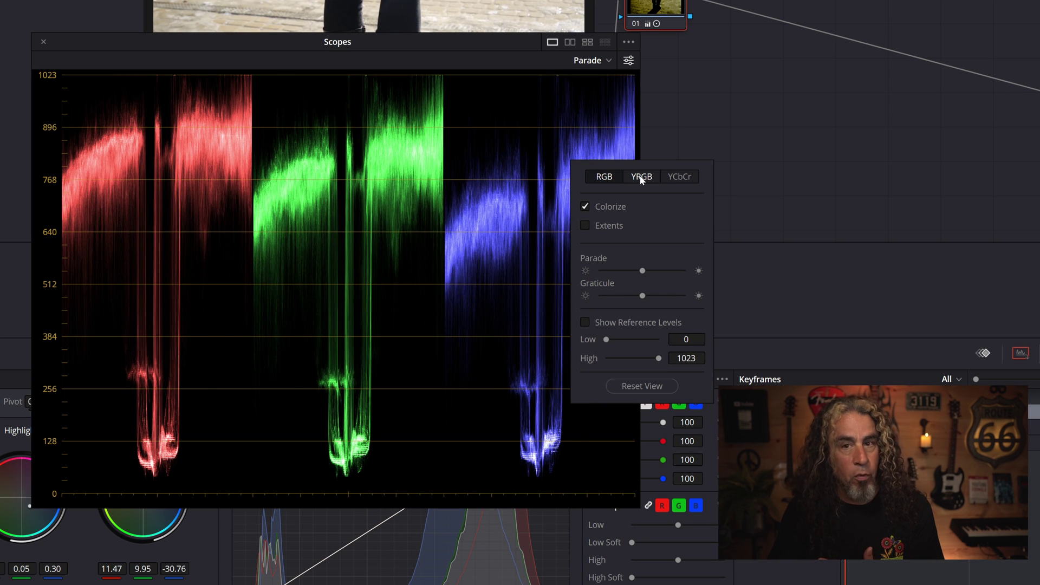
left_click(641, 178)
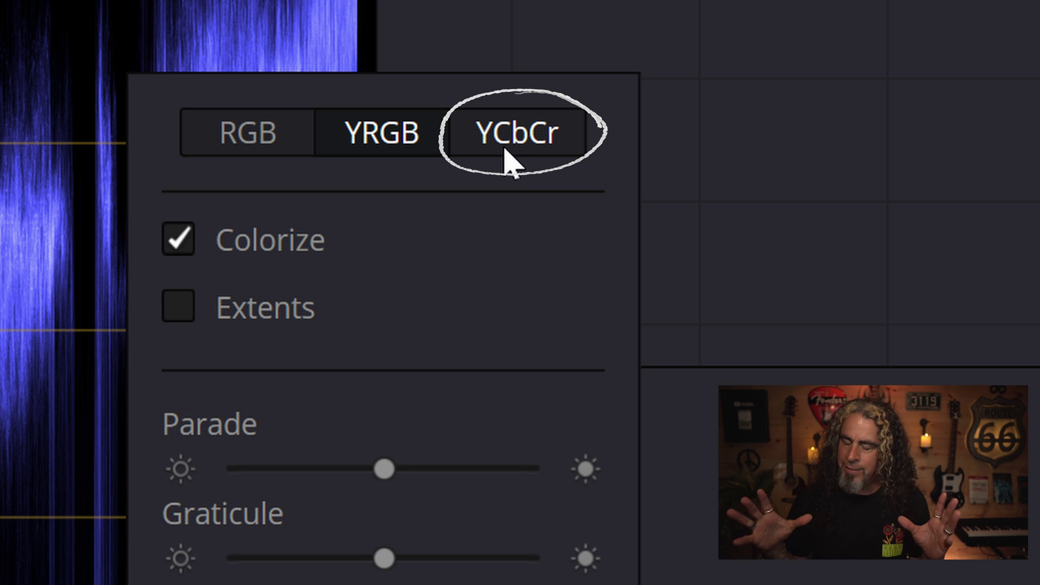
left_click(507, 149)
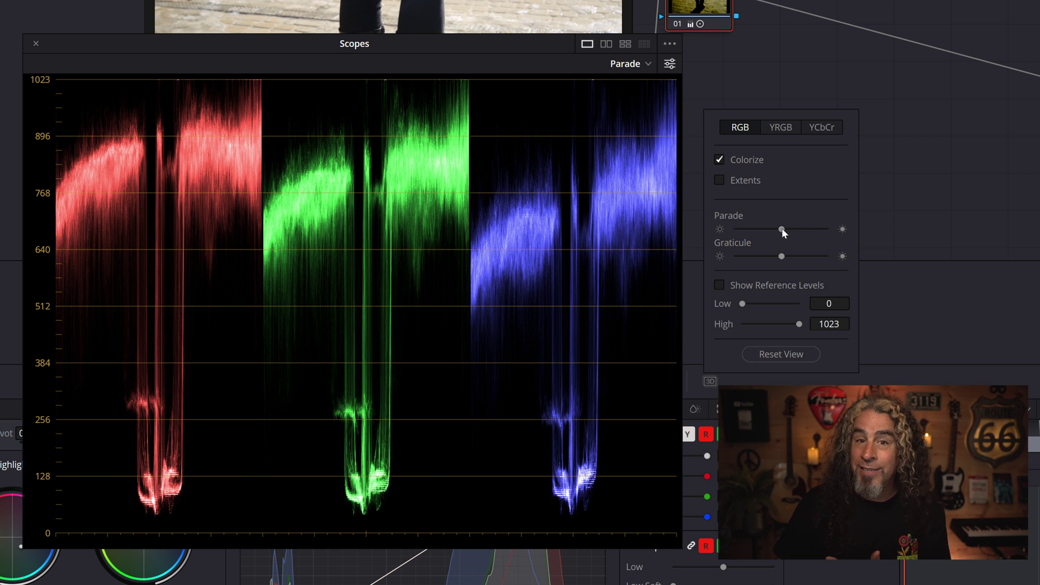
- Raise the Parade brightness slider to preview brighter traces, then restore it
mouse_move(782, 228)
left_mouse_down()
mouse_move(837, 223)
mouse_move(717, 230)
mouse_move(793, 227)
left_mouse_up()
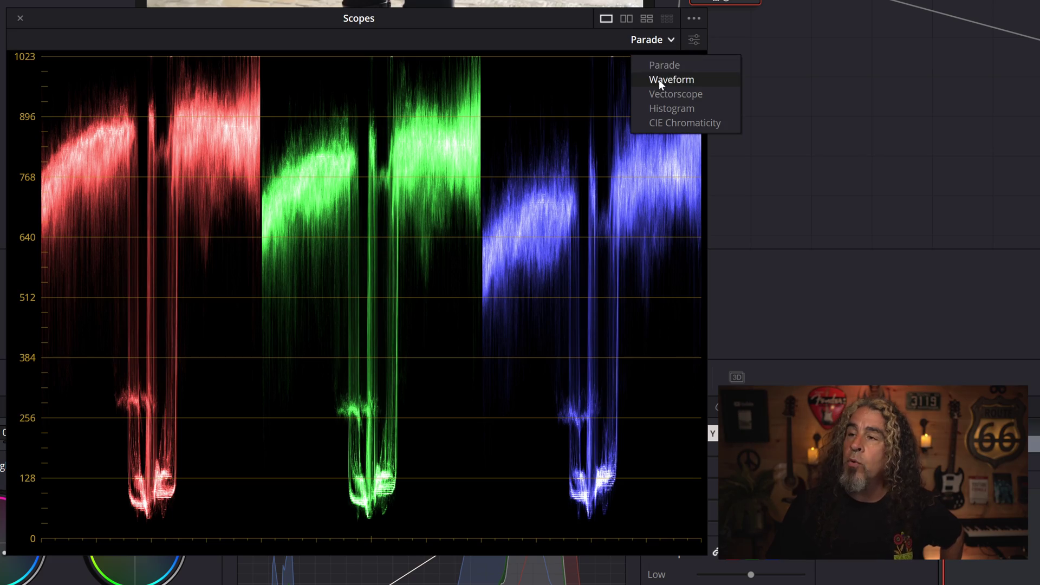
- Switch the Parade to a Waveform, then resize and move the Scopes window below the viewer
left_click(659, 80)
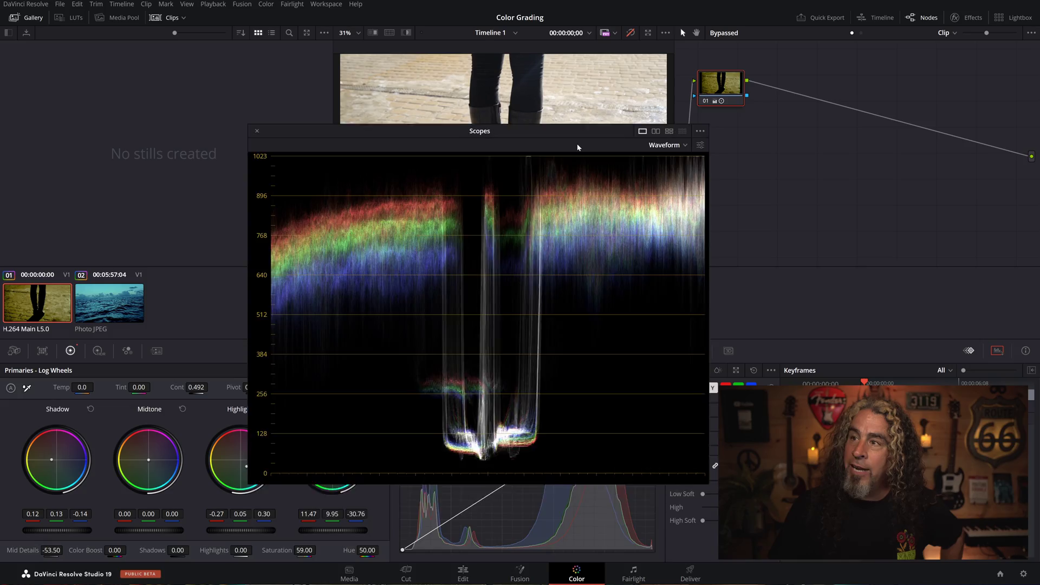
left_click_drag(504, 25, 539, 221)
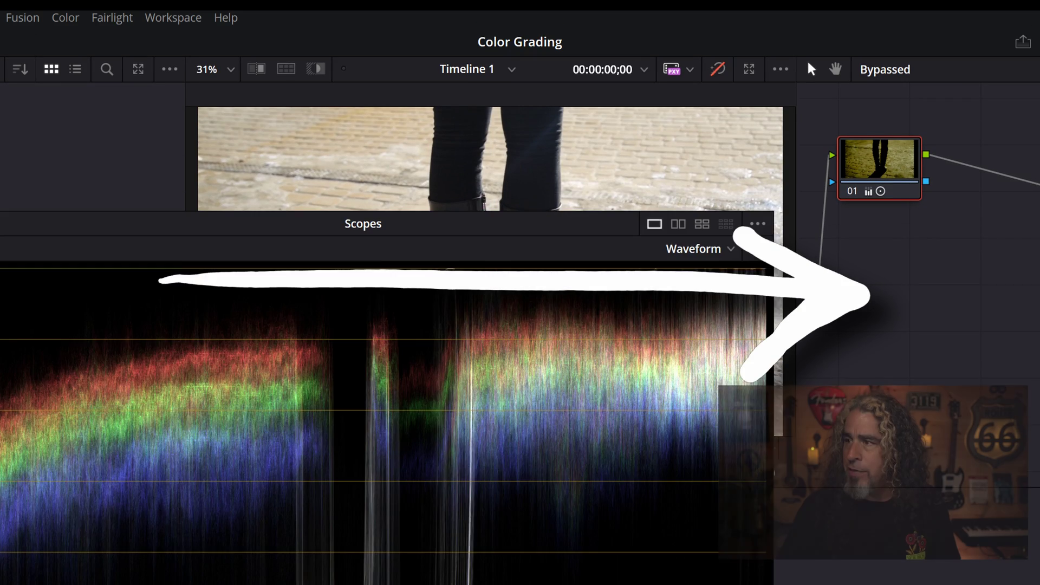
left_click_drag(889, 584, 469, 584)
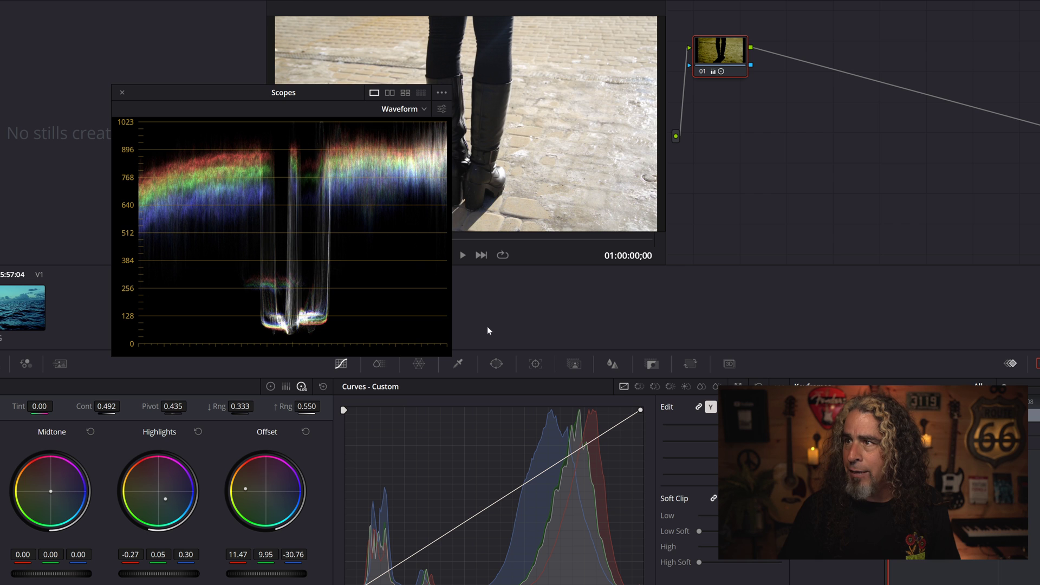
left_click_drag(336, 92, 475, 128)
left_click_drag(588, 391, 657, 436)
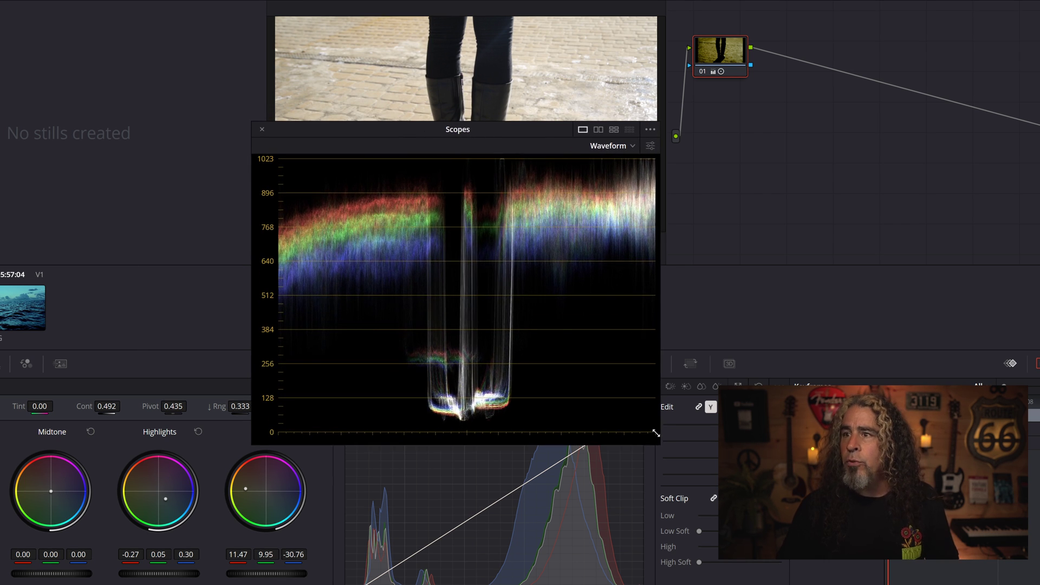
left_click_drag(495, 125, 507, 269)
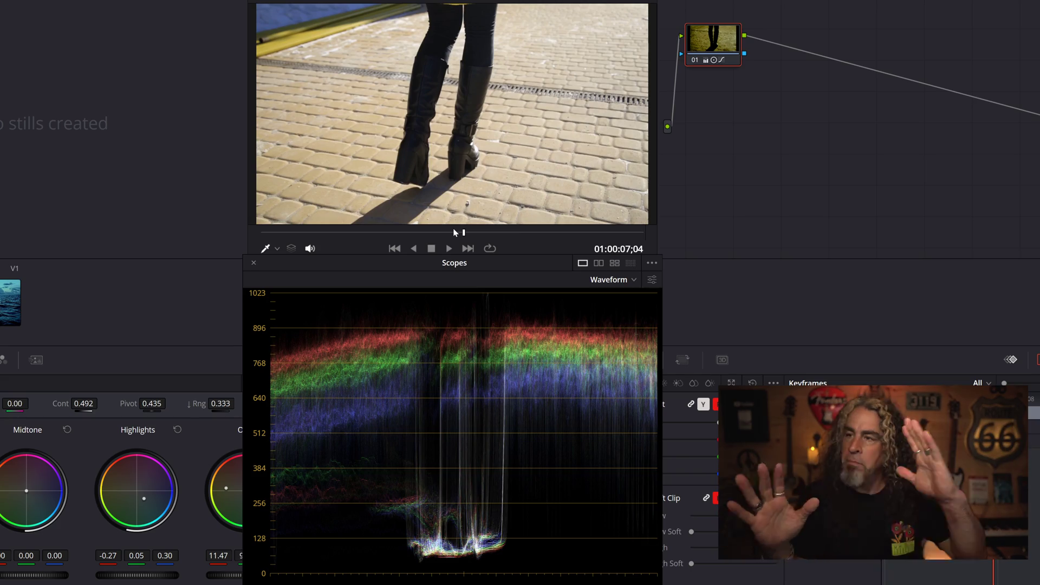
- Scrub the walking clip back to an earlier frame while watching the Waveform
left_click_drag(454, 232, 380, 232)
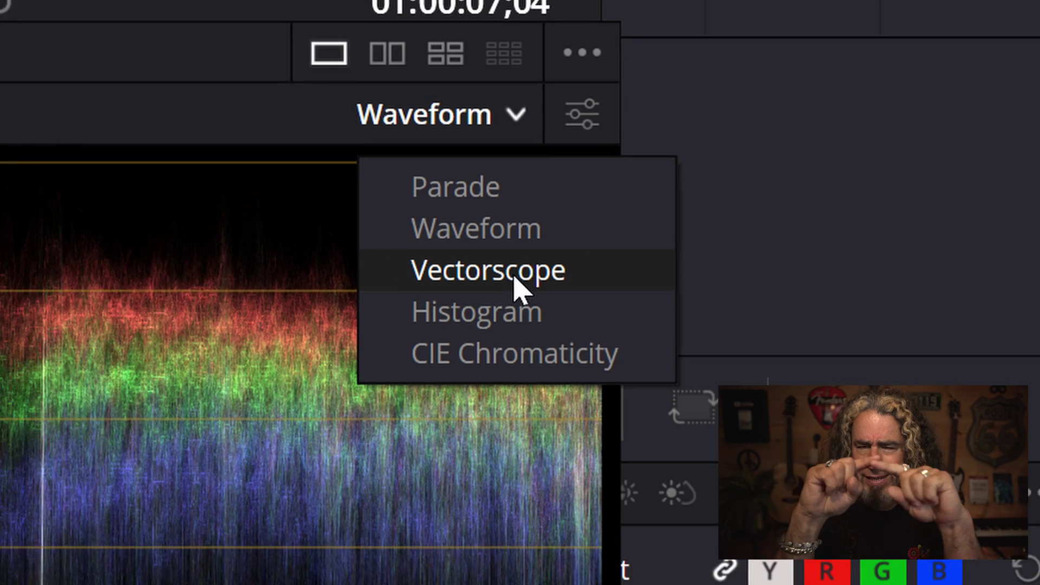
- Choose Vectorscope from the floating Scopes window's type dropdown
left_click(482, 276)
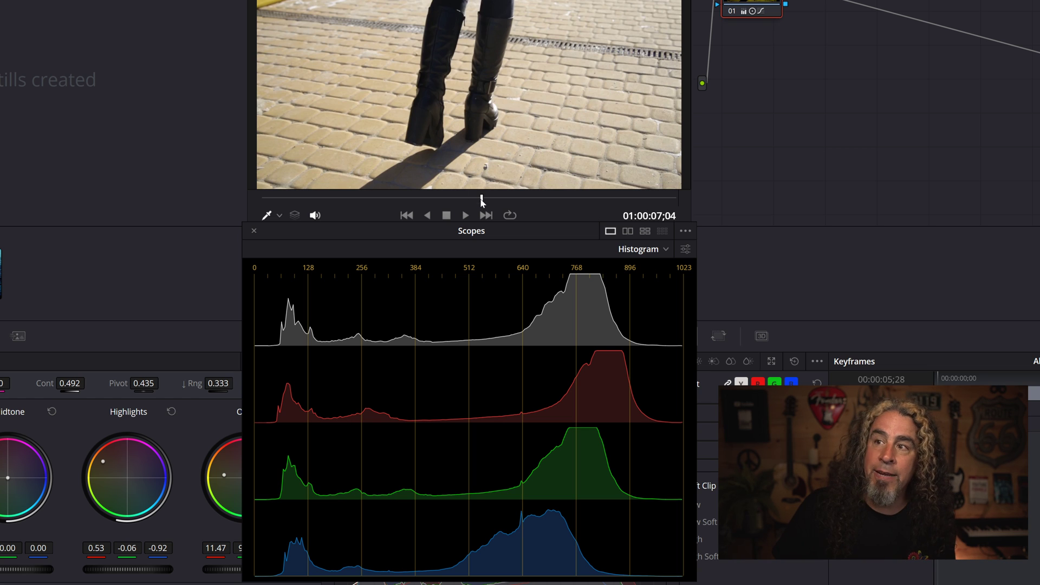
- Scrub back to frame 01:00:10;19 and watch the Histogram curves reshape
left_click_drag(481, 199, 589, 206)
- Show the walking clip as a Waveform and scrub through frames to watch it change
left_click(666, 250)
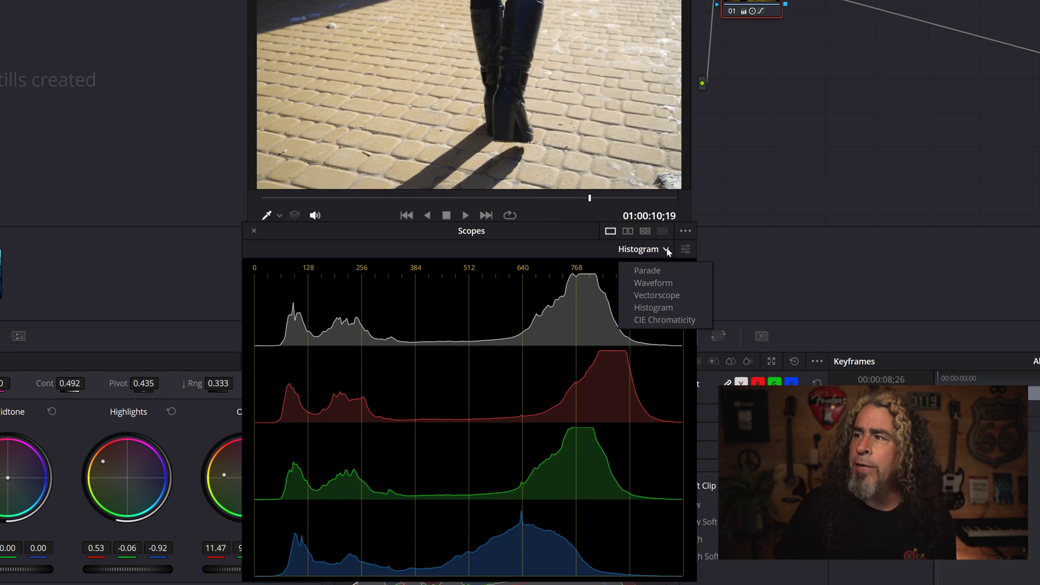
left_click(653, 283)
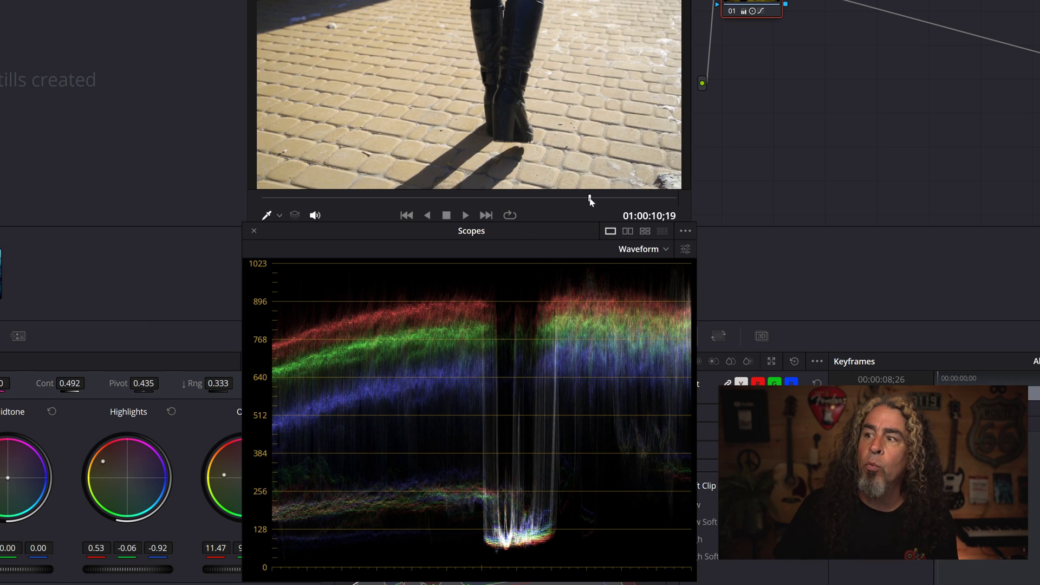
left_click_drag(590, 200, 407, 209)
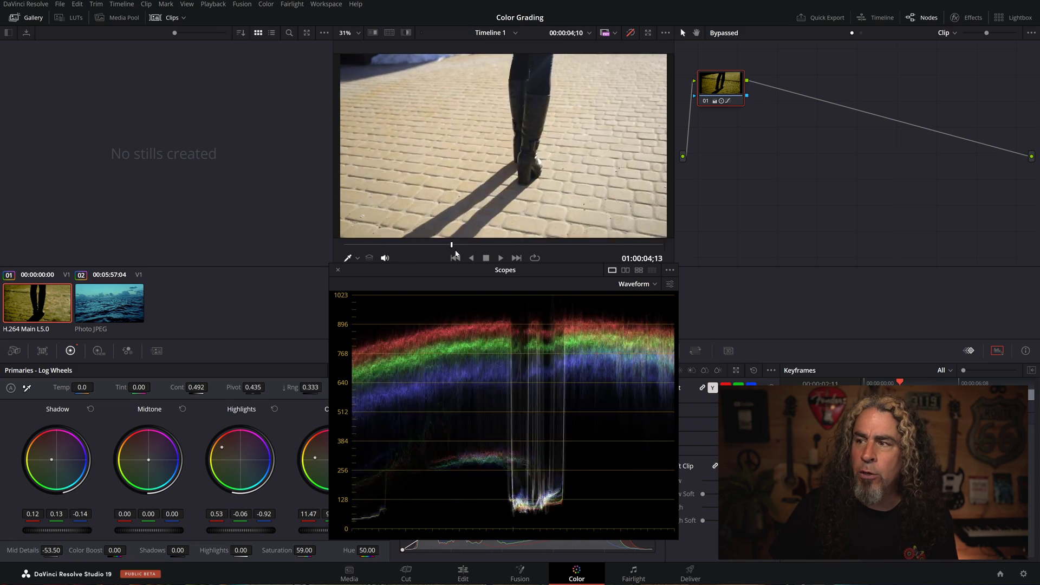
left_click_drag(456, 254, 473, 255)
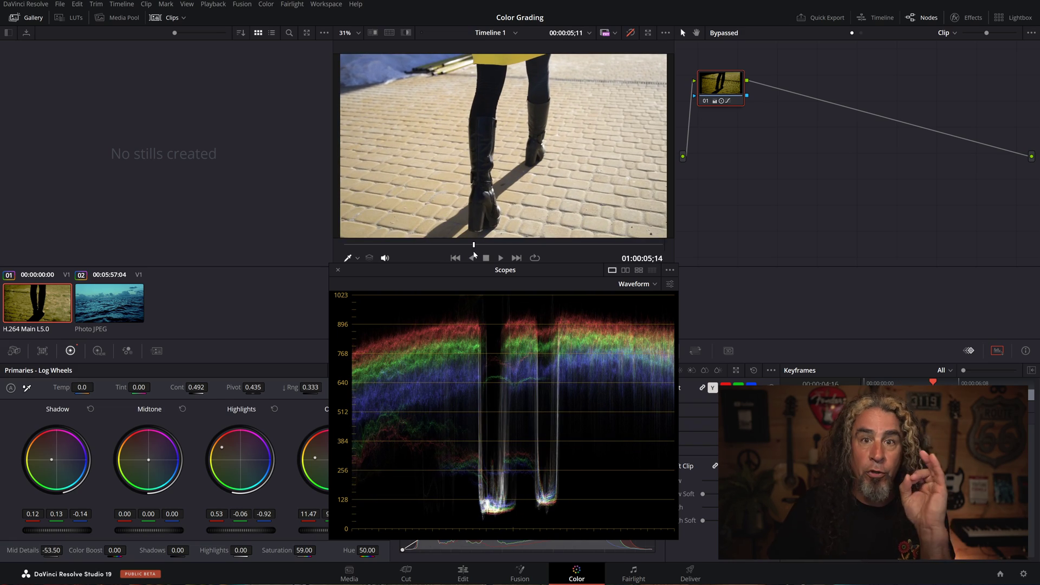
- Switch the scope to Parade, then Histogram, and finally CIE Chromaticity
left_click(636, 284)
left_click(645, 329)
left_click(641, 301)
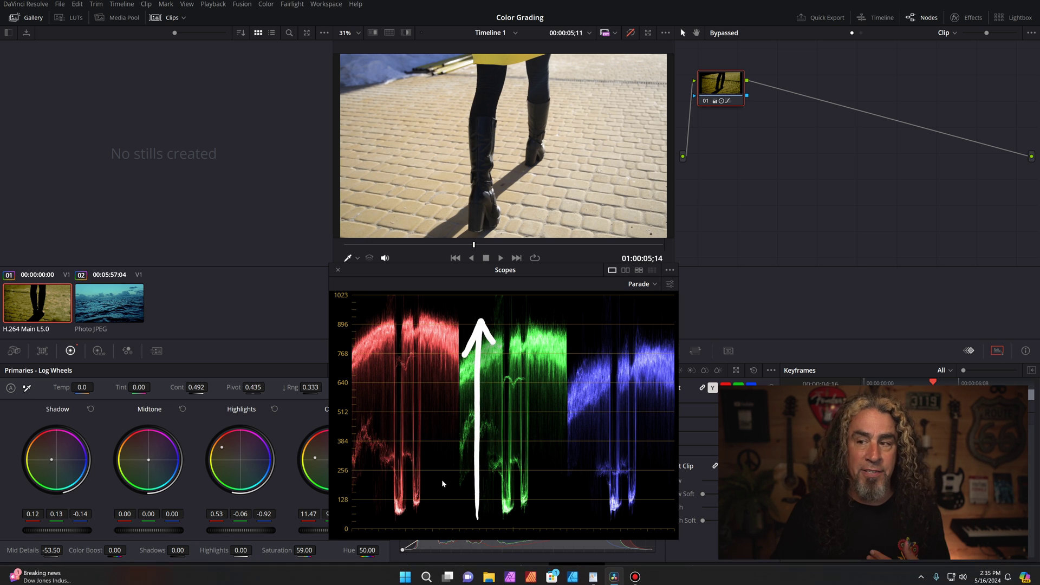
left_click(637, 284)
left_click(651, 338)
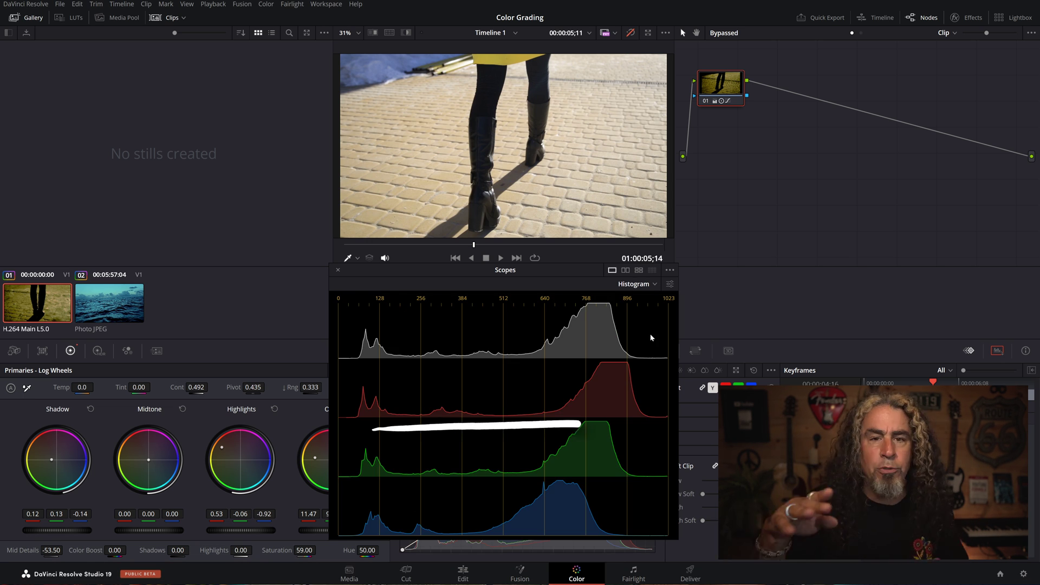
left_click(637, 284)
left_click(647, 343)
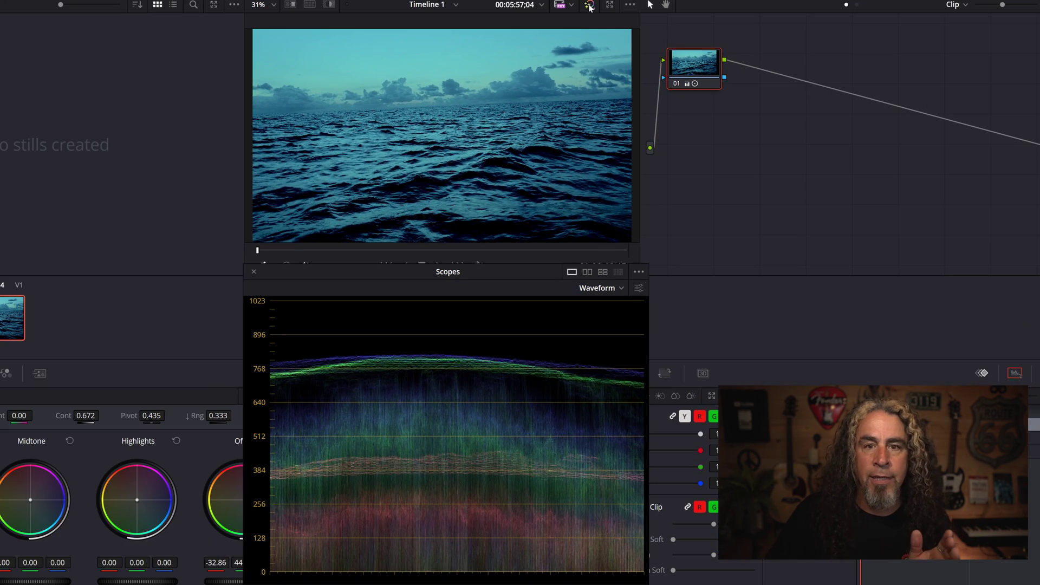
- Bypass the teal grade to compare the ocean clip with its original look
left_click(589, 30)
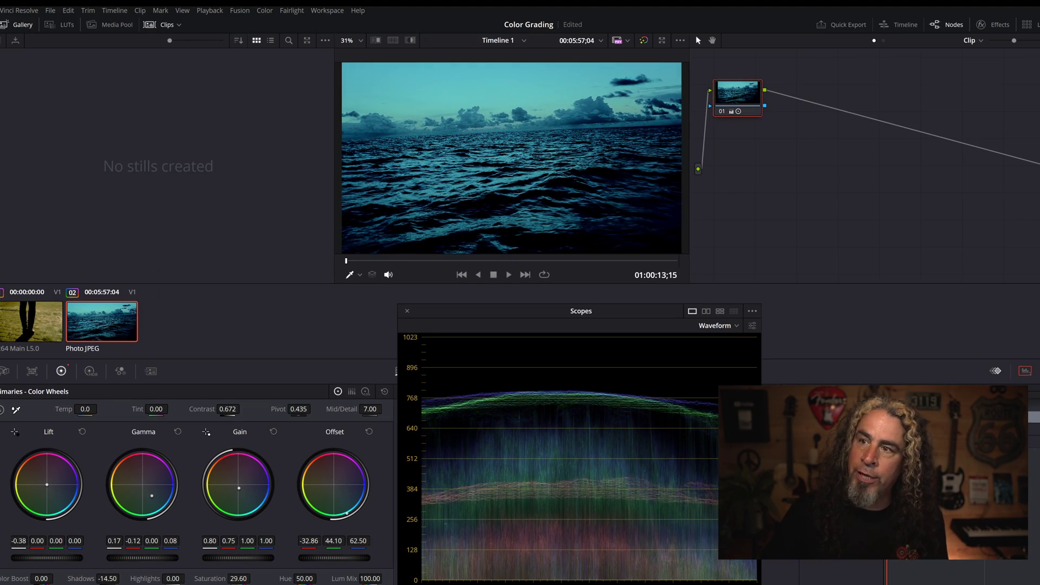
- Lower Lift and raise Gamma slightly, return Offset red to -32.86, then bypass the grade
left_click_drag(64, 559, 57, 559)
left_click_drag(142, 559, 144, 559)
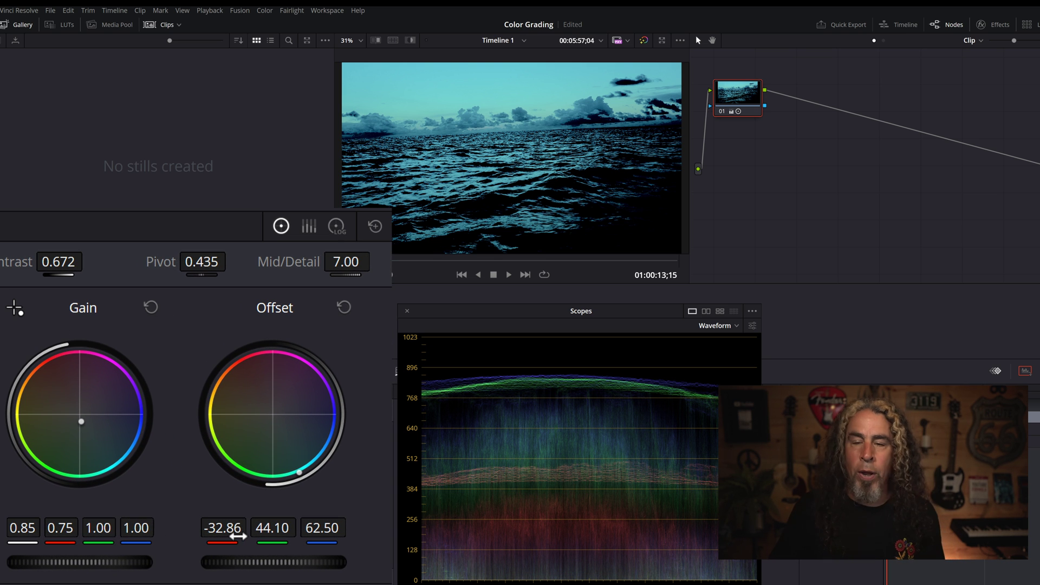
left_click_drag(239, 536, 287, 536)
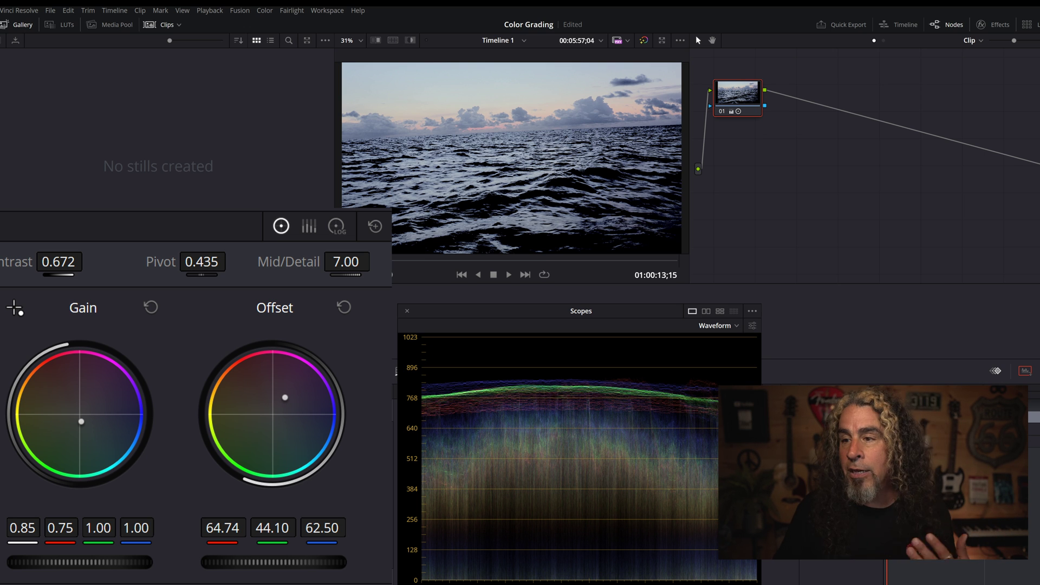
left_click_drag(222, 529, 215, 528)
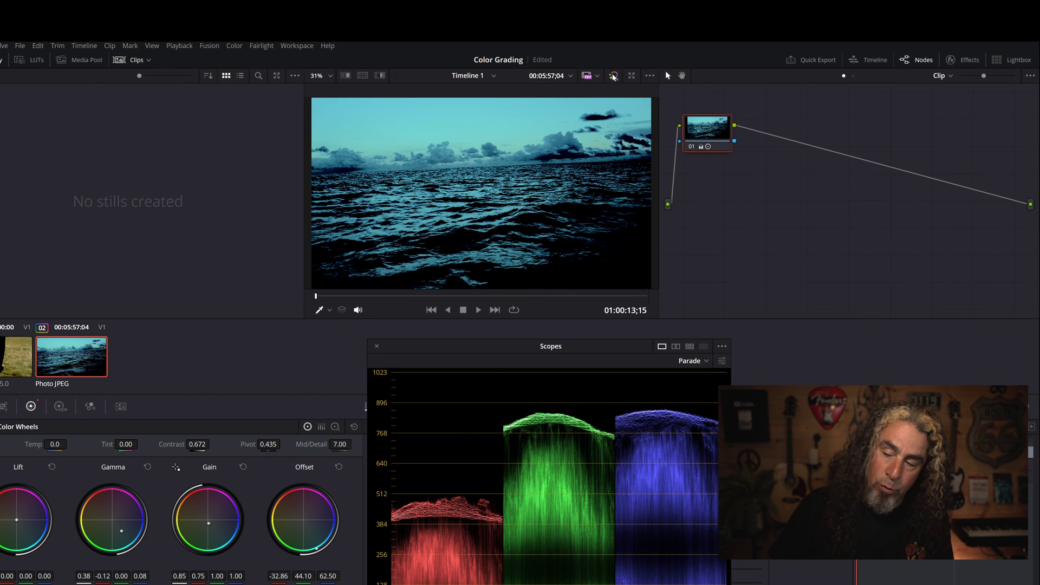
left_click(614, 76)
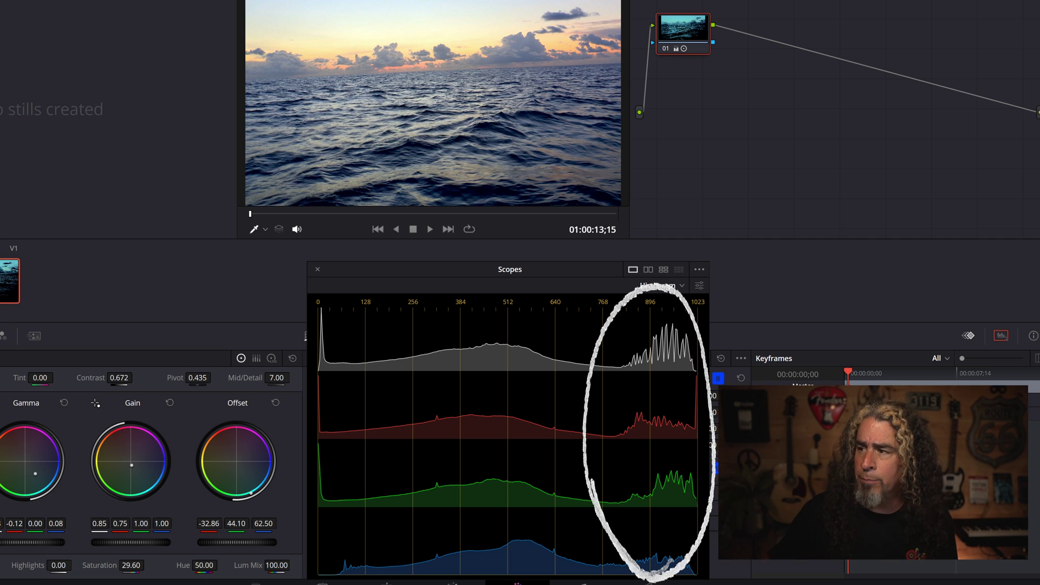
- Turn off the bypass with Shift+D so the teal grade shows again
key("shift+d")
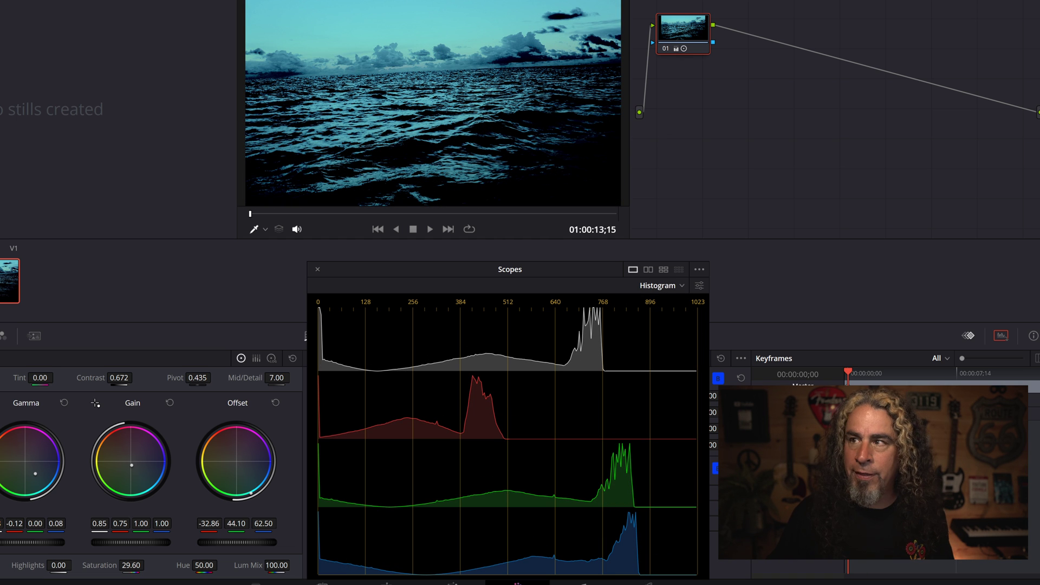